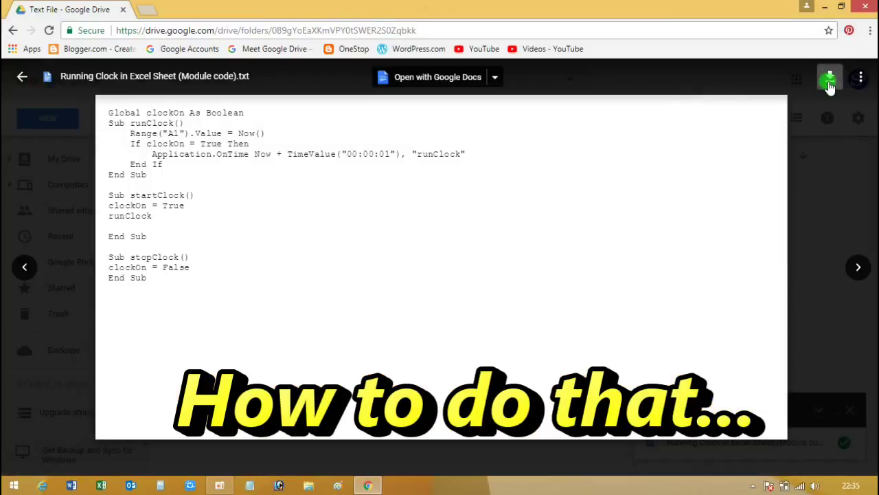
Step: Download the text file "Running Clock in Excel Sheet (Module code)" from Google Drive and open it in Notepad, then minimize the browser
left_click(830, 83)
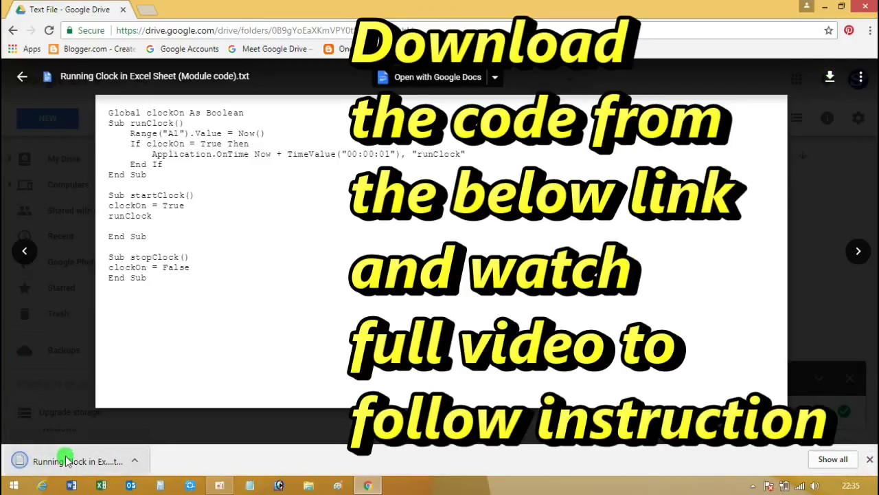
left_click(134, 462)
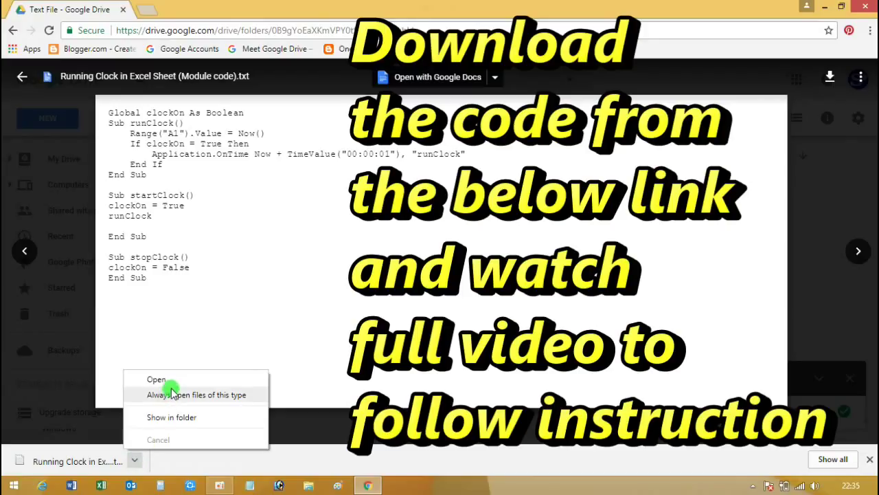
left_click(173, 382)
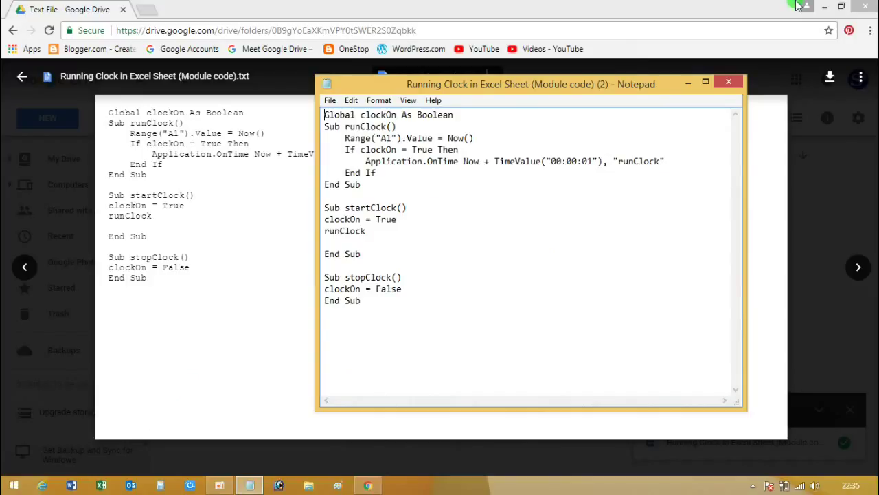
left_click(828, 9)
left_click(827, 8)
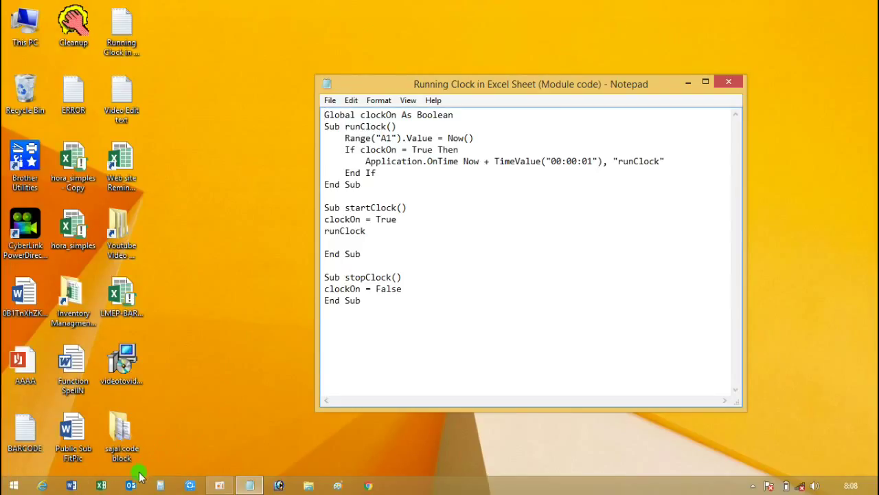
Step: Switch to Excel, create a blank workbook and enter the formula =now() in cell A1
left_click(102, 486)
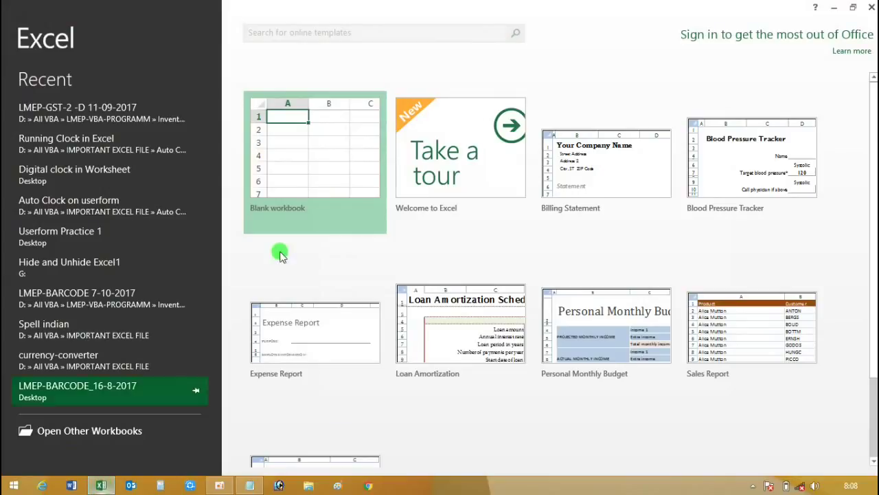
left_click(336, 125)
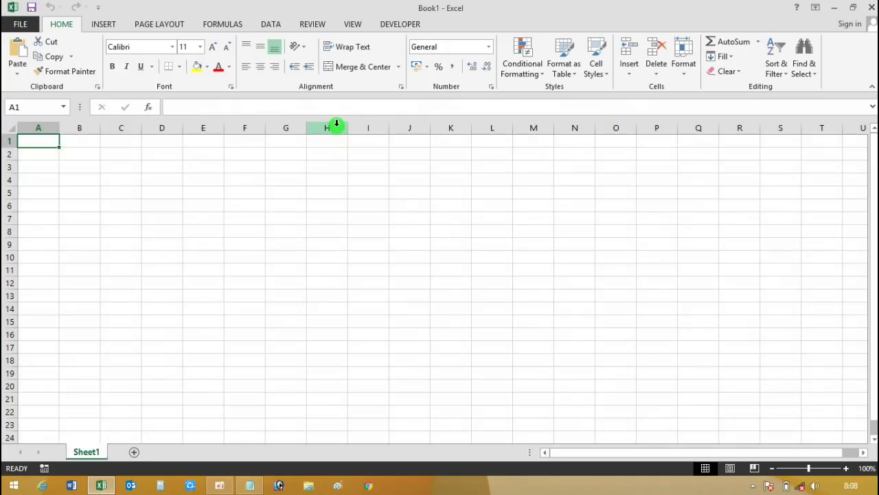
scroll(217, 274, "up", 19)
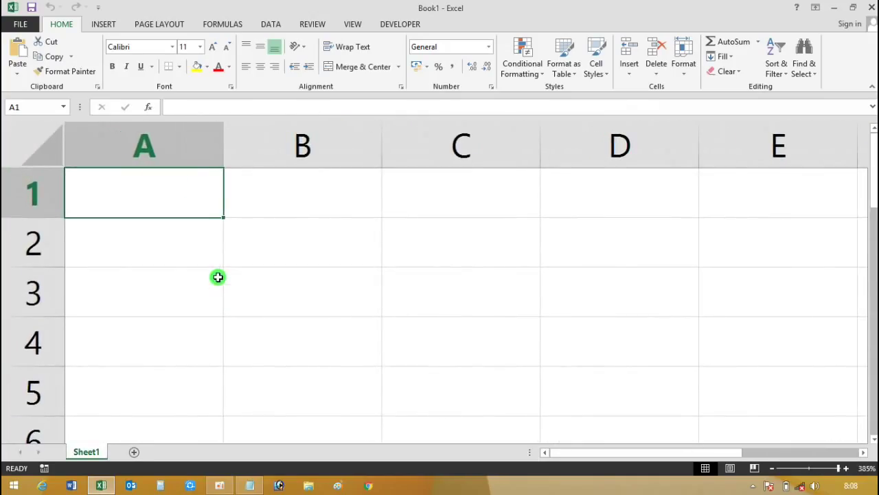
type("=no")
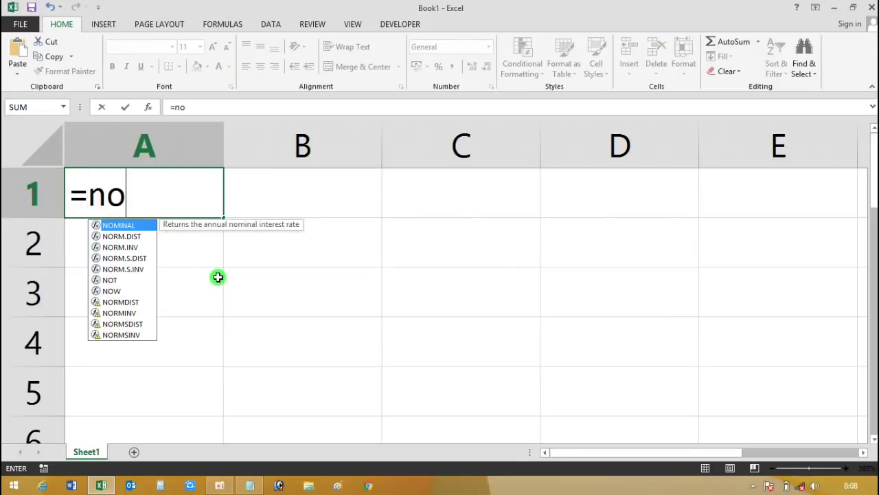
type("w()")
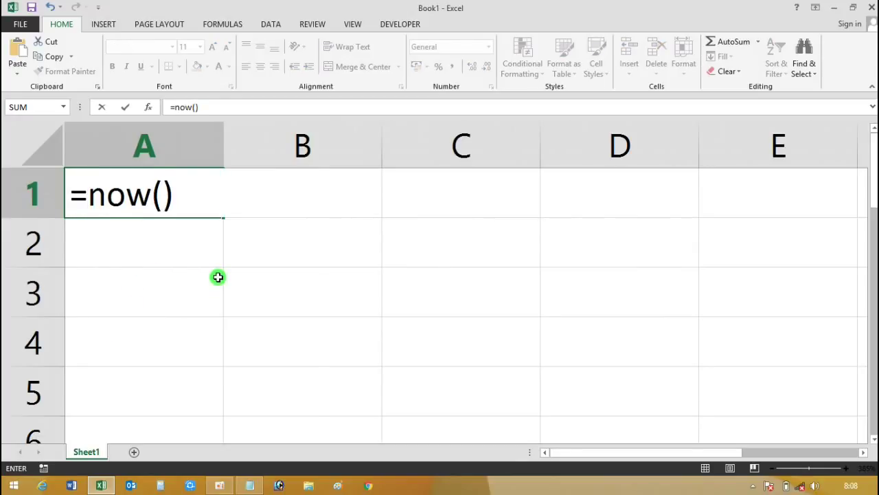
key("Return")
Step: Format cell A1 as a time using the 24-hour type 13.30.55
left_click(255, 177)
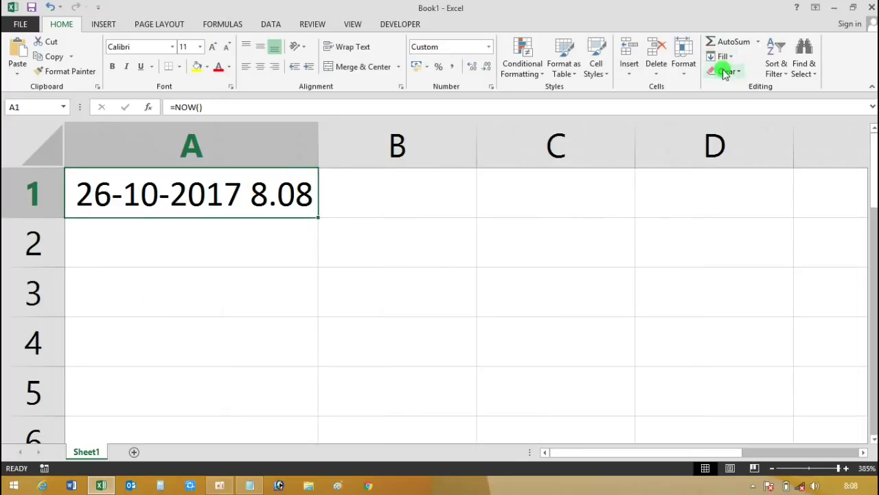
left_click(677, 71)
left_click(730, 318)
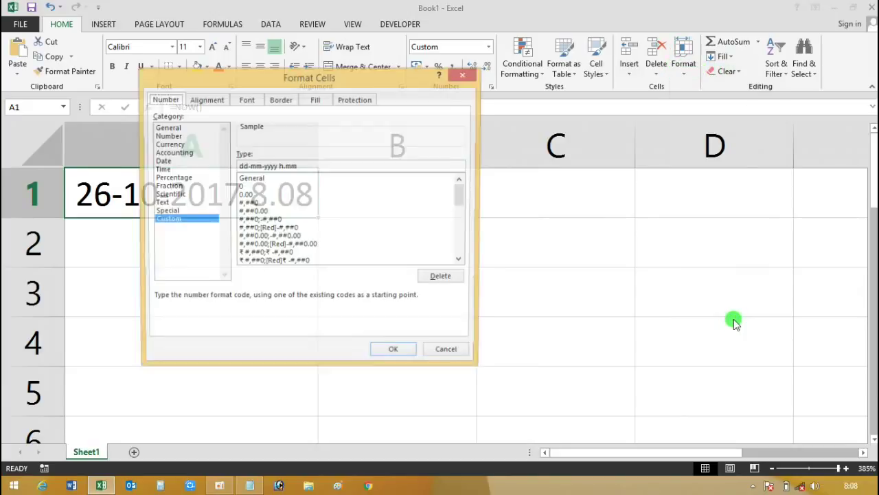
left_click(161, 169)
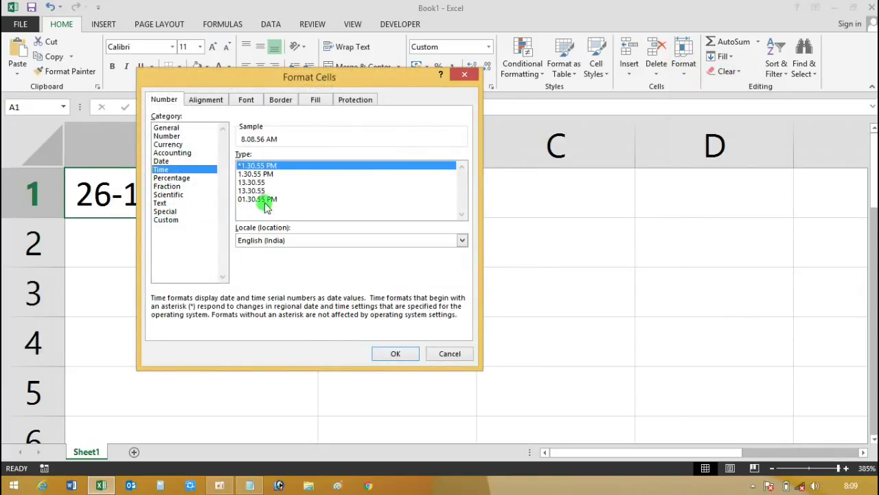
left_click(262, 183)
left_click(396, 353)
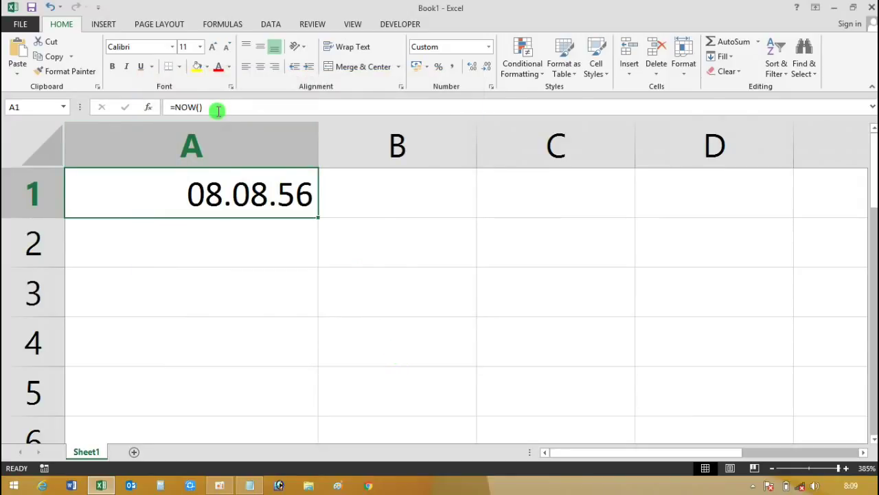
Step: Insert a text box about 2.46 cm high and 11.38 cm wide over rows 5 to 9, starting in column A
scroll(218, 110, "down", 9, "ctrl")
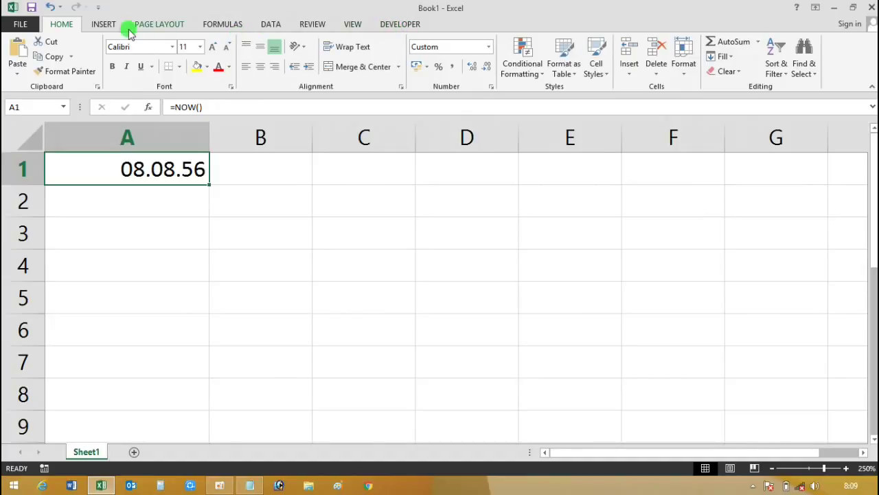
left_click(104, 23)
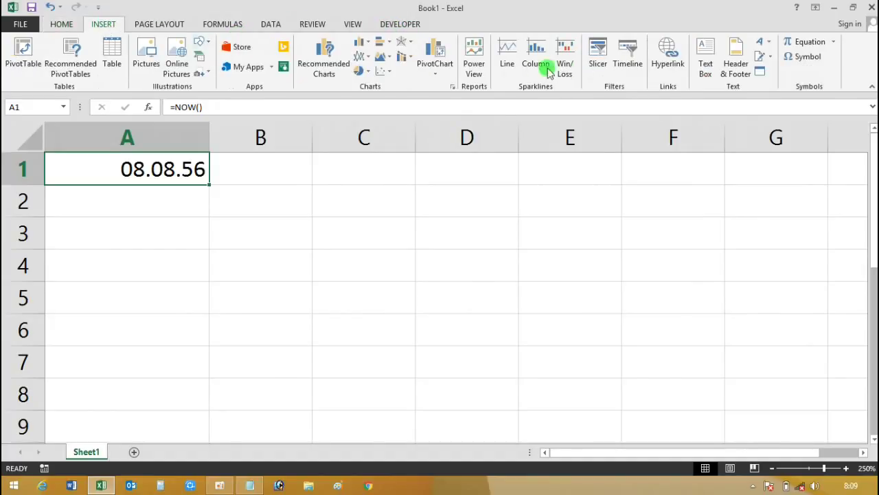
left_click(708, 77)
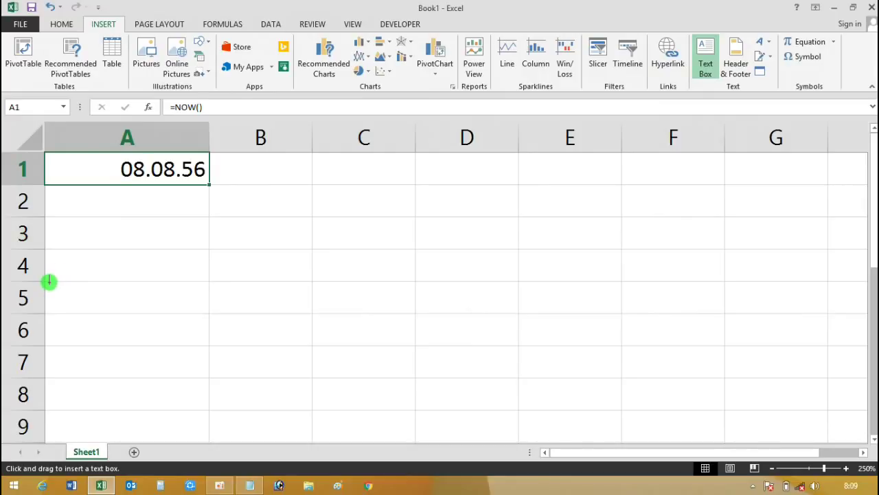
mouse_move(49, 281)
left_mouse_down()
mouse_move(487, 392)
mouse_move(742, 432)
left_mouse_up()
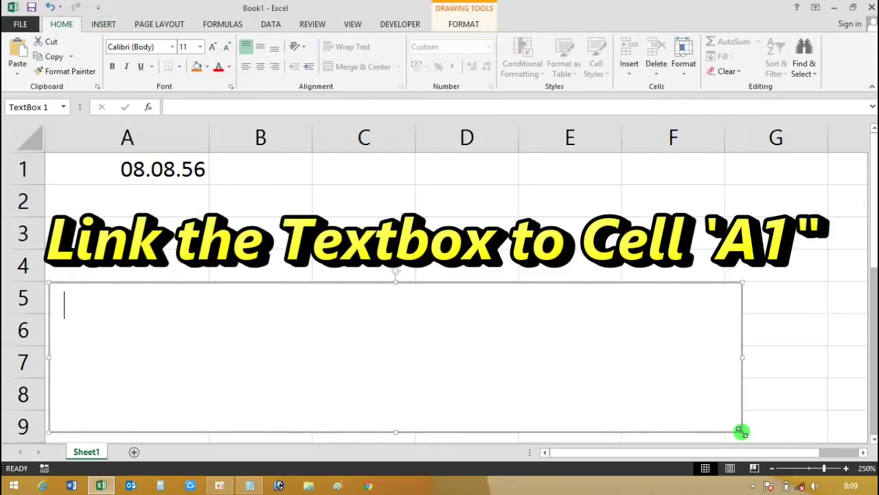
Step: Link the text box to cell A1 with the formula =$A$1
left_click(193, 107)
type("=")
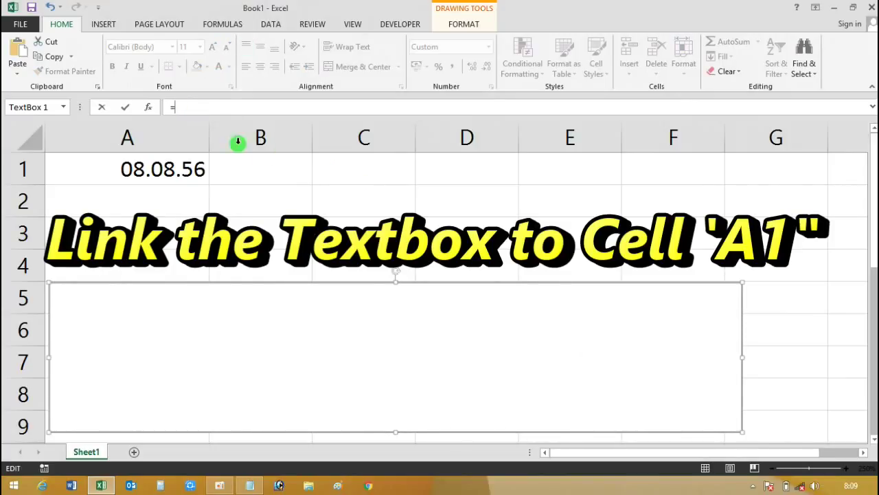
left_click(169, 172)
key("Return")
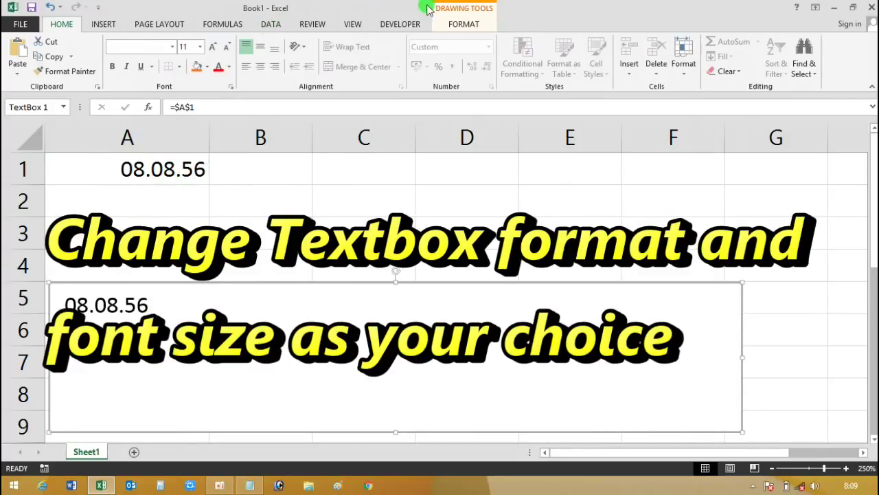
Step: Apply a gold gradient shape style to the text box and set its font size to 66
left_click(463, 24)
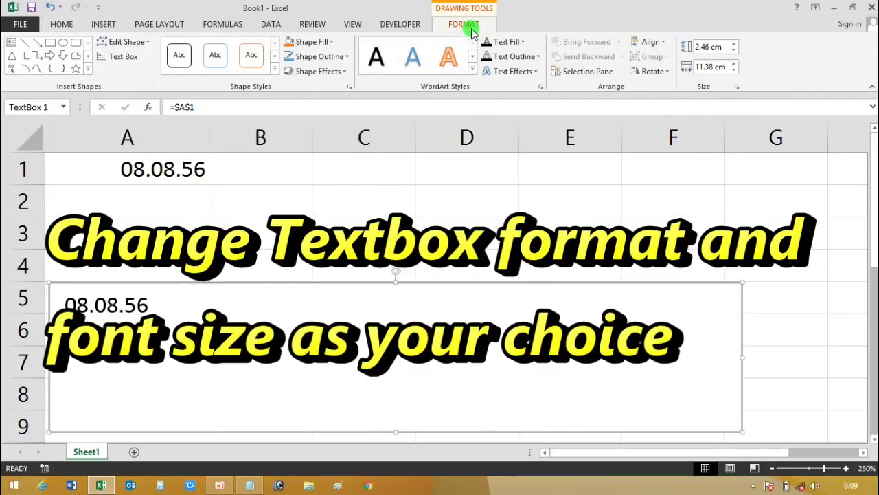
left_click(278, 67)
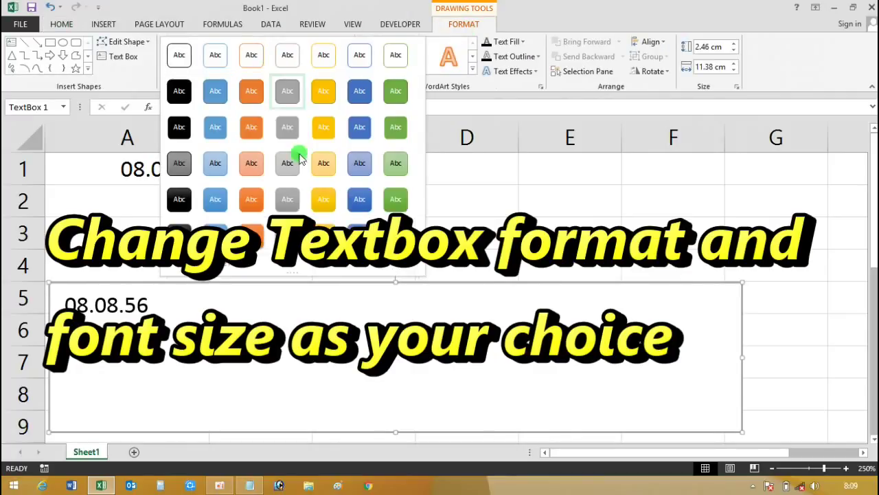
left_click(324, 198)
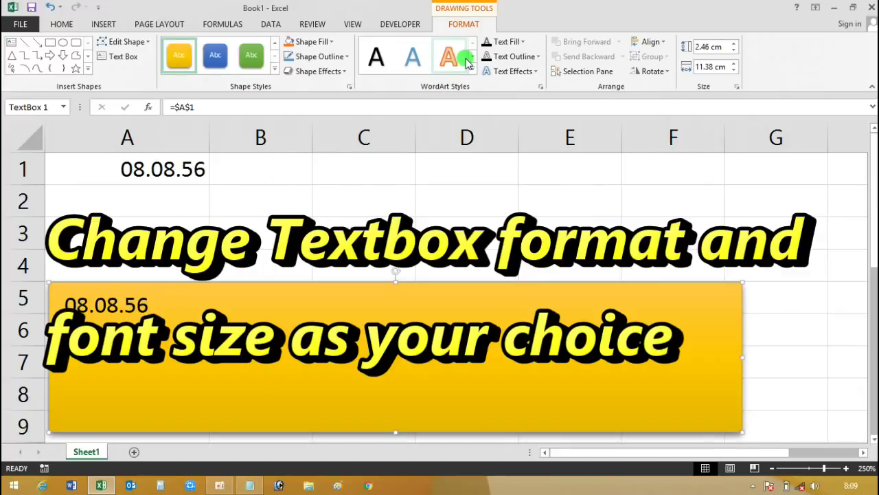
left_click(57, 25)
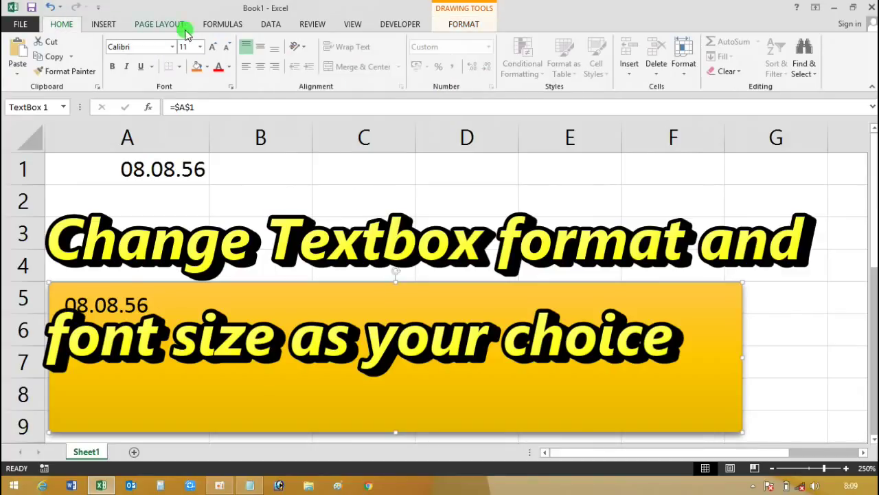
left_click(200, 47)
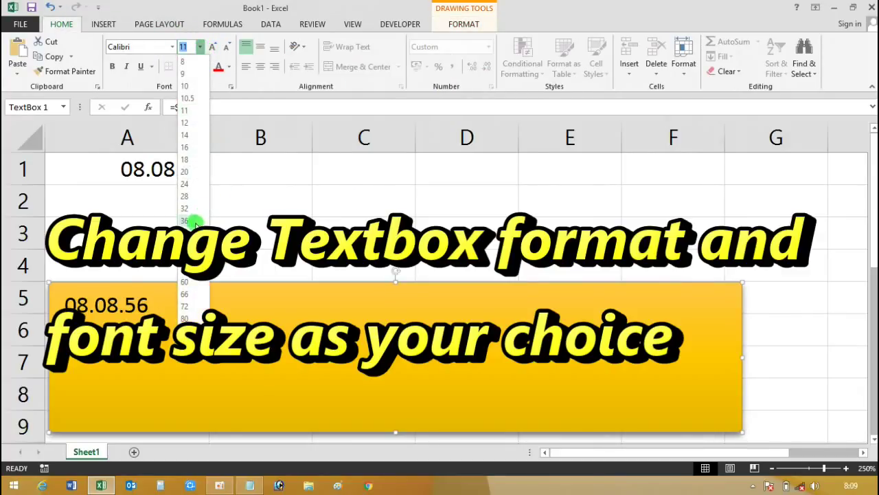
left_click(186, 296)
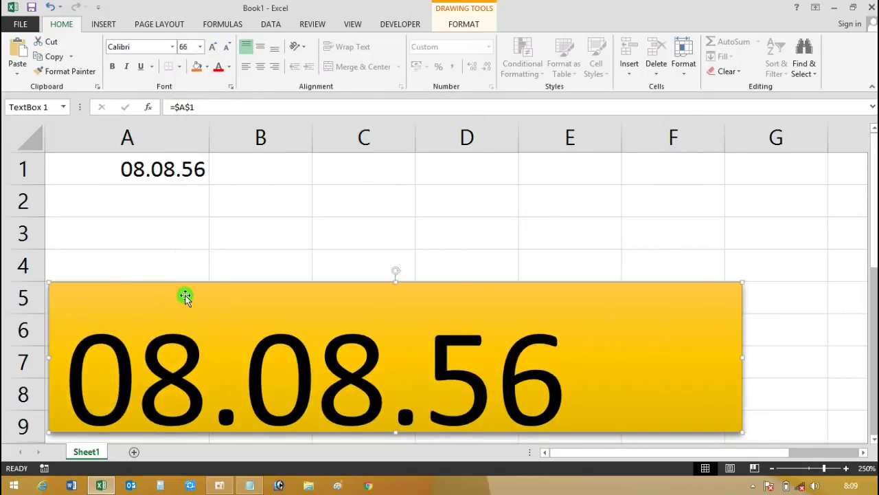
left_click(222, 237)
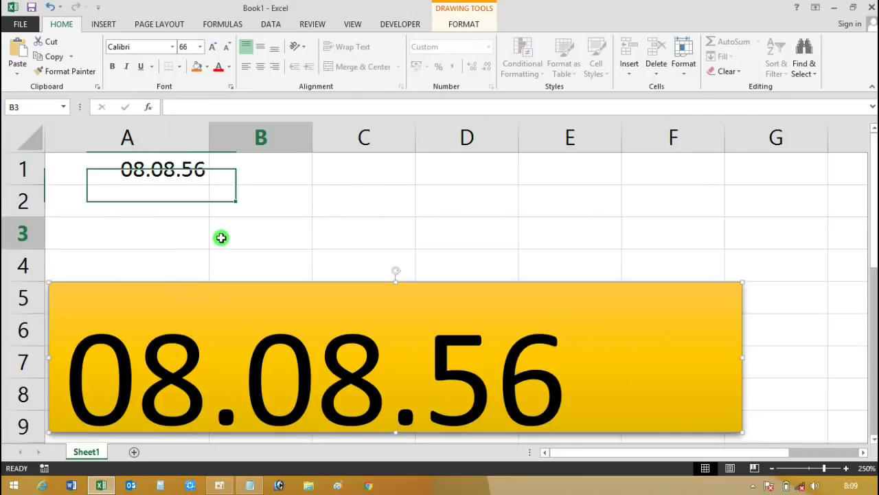
Step: Open the Visual Basic editor and insert a new standard module into the Book1 project
left_click(412, 26)
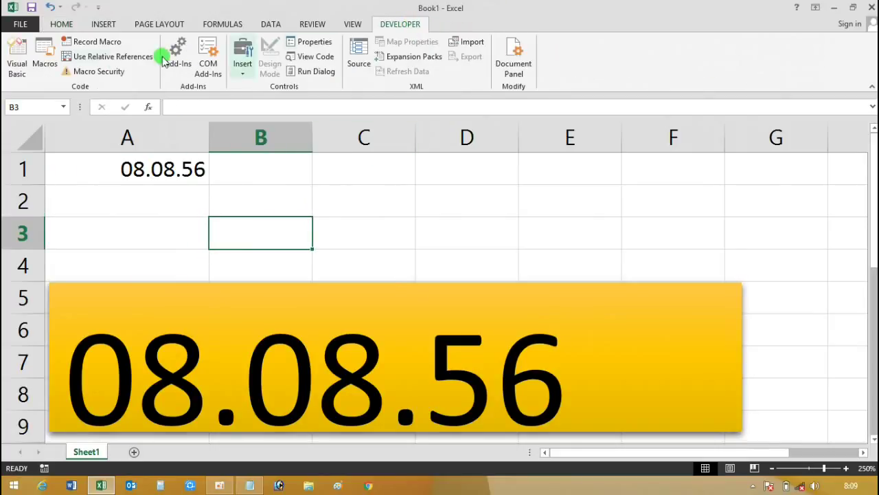
left_click(17, 66)
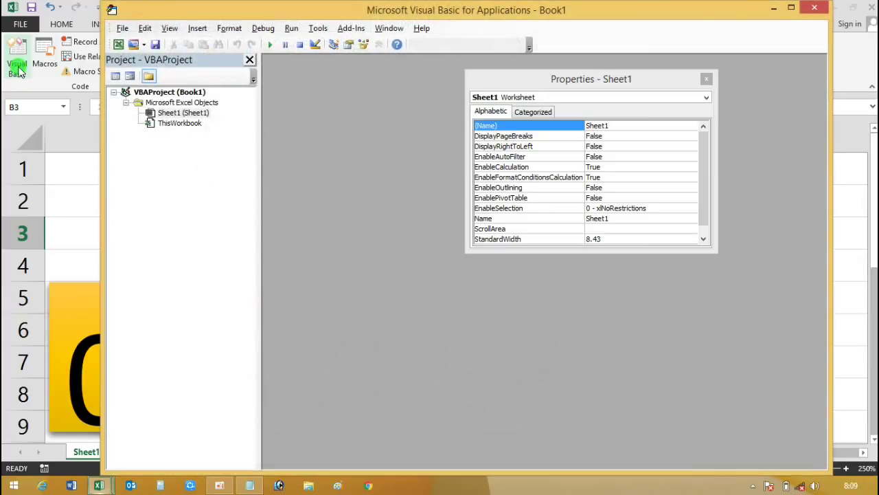
left_click(197, 28)
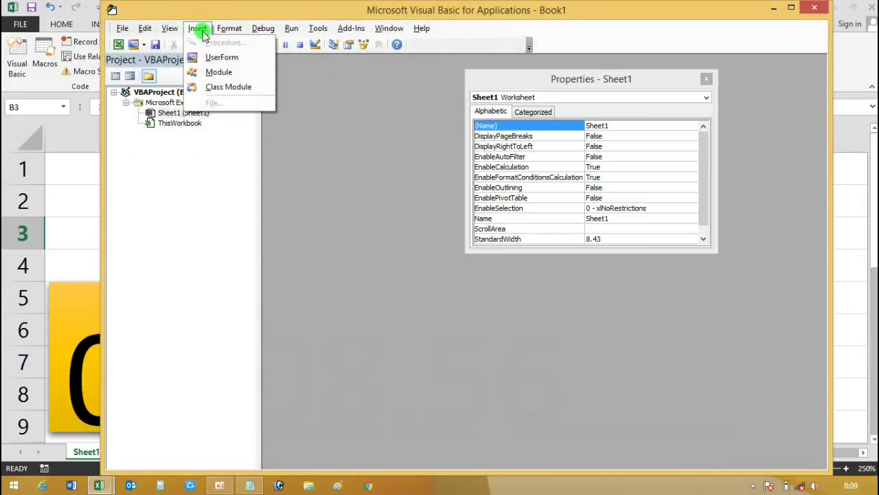
left_click(218, 72)
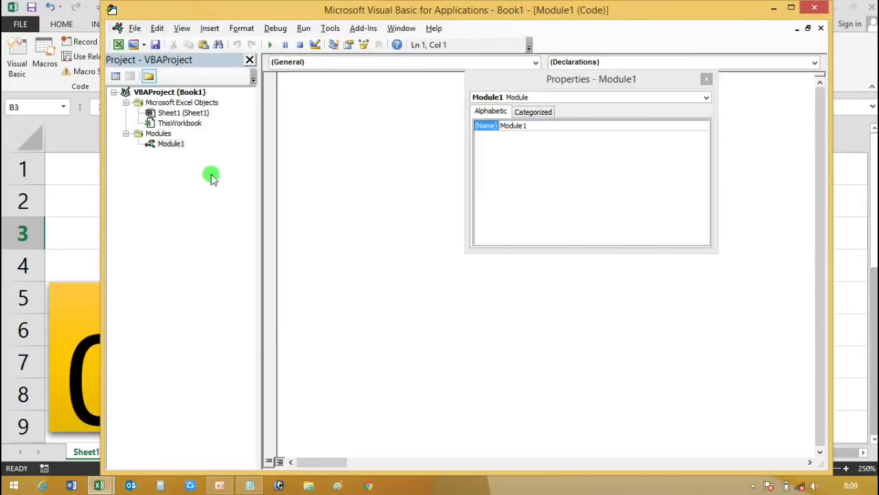
Step: Copy all the running clock code from the Notepad file into the new module and return to the worksheet
left_click(252, 486)
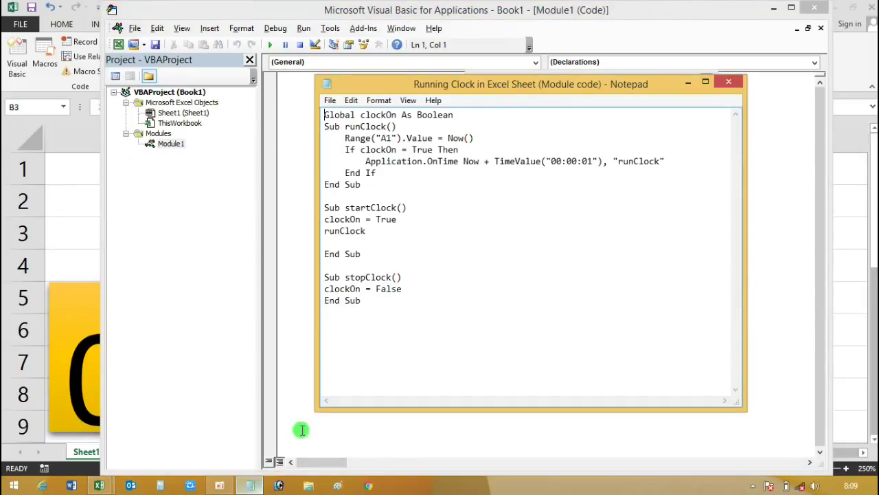
left_click_drag(325, 116, 408, 312)
right_click(381, 151)
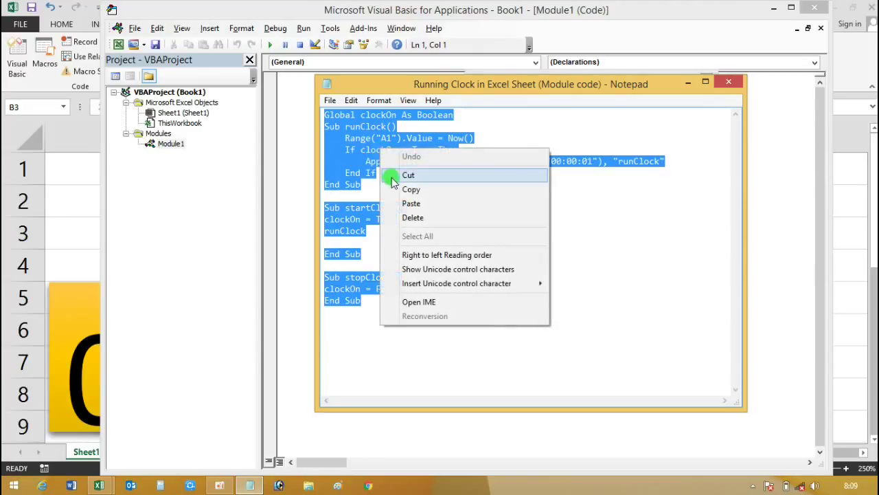
left_click(395, 189)
left_click(296, 156)
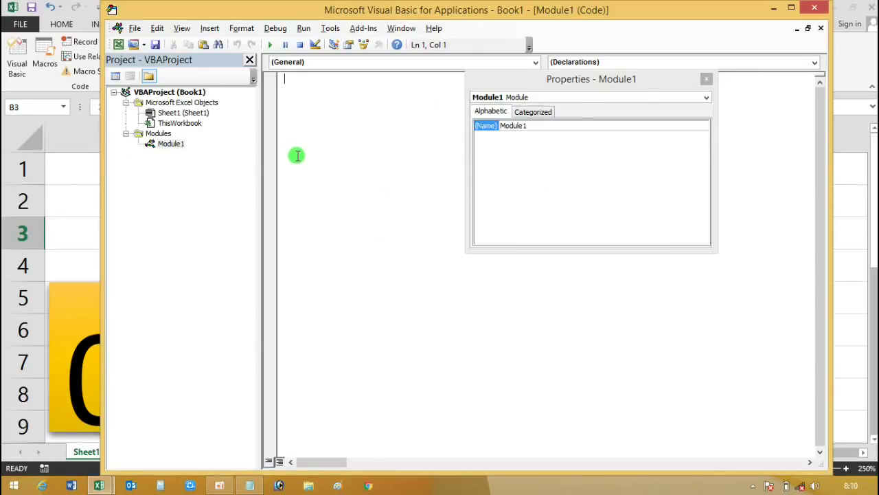
right_click(297, 155)
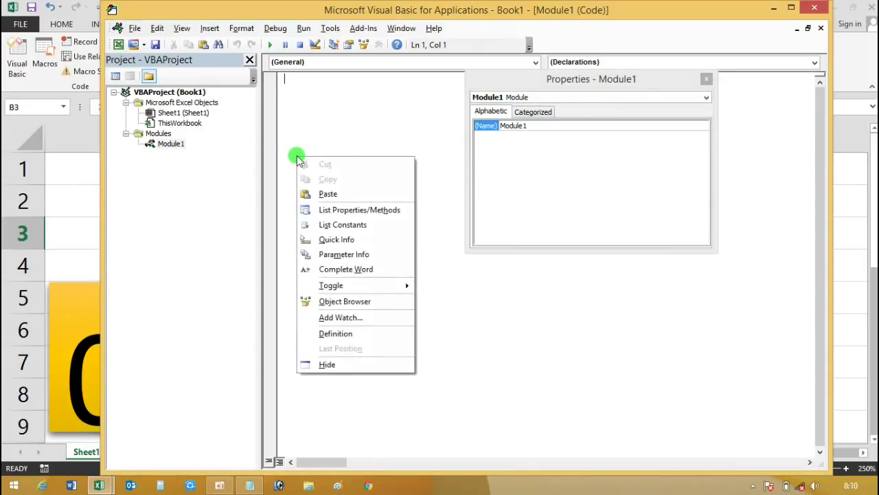
left_click(328, 195)
left_click(88, 197)
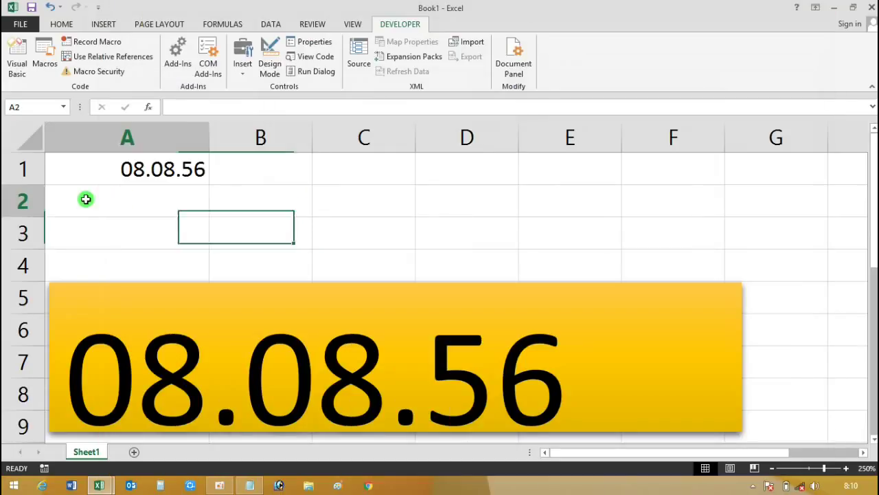
left_click(244, 72)
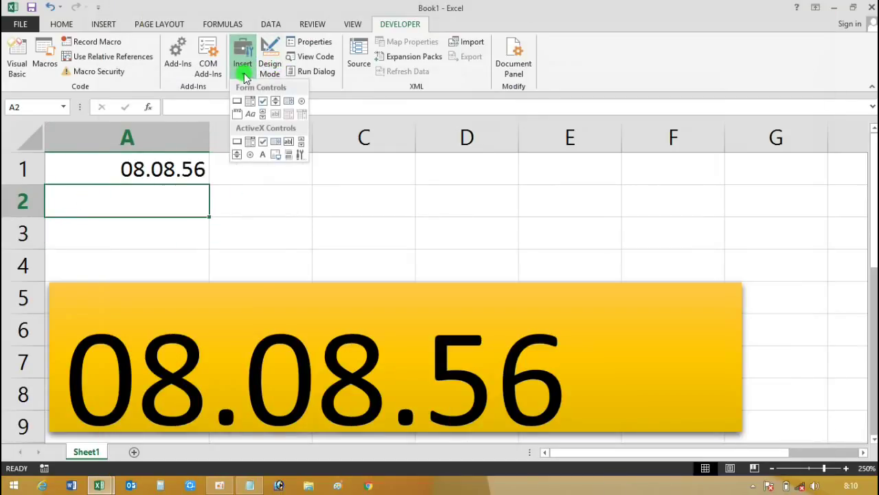
left_click(238, 102)
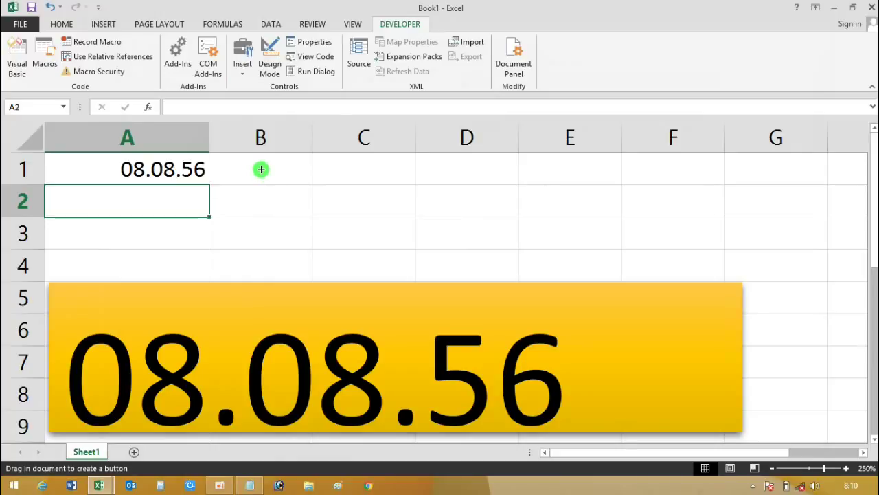
key("Escape")
Step: Draw a form control button across columns B to D in rows 1–2 and assign the startClock macro to it
left_click(244, 73)
left_click(246, 101)
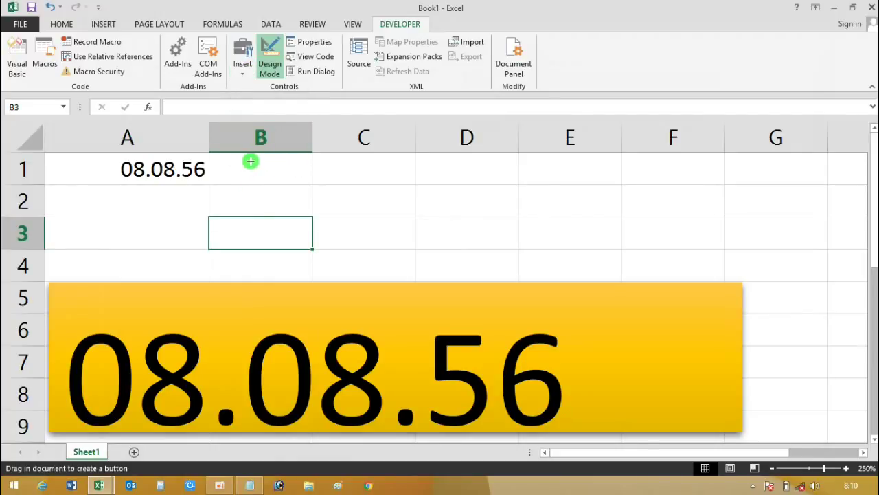
left_click_drag(252, 163, 453, 199)
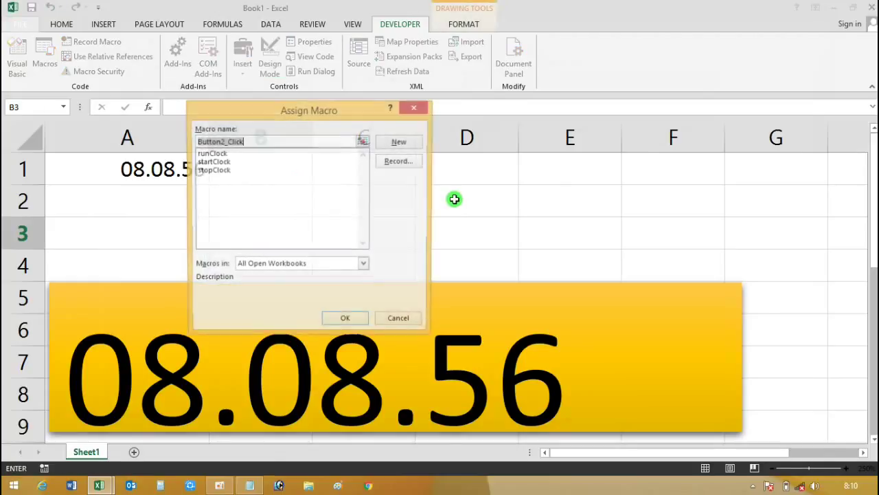
left_click(227, 162)
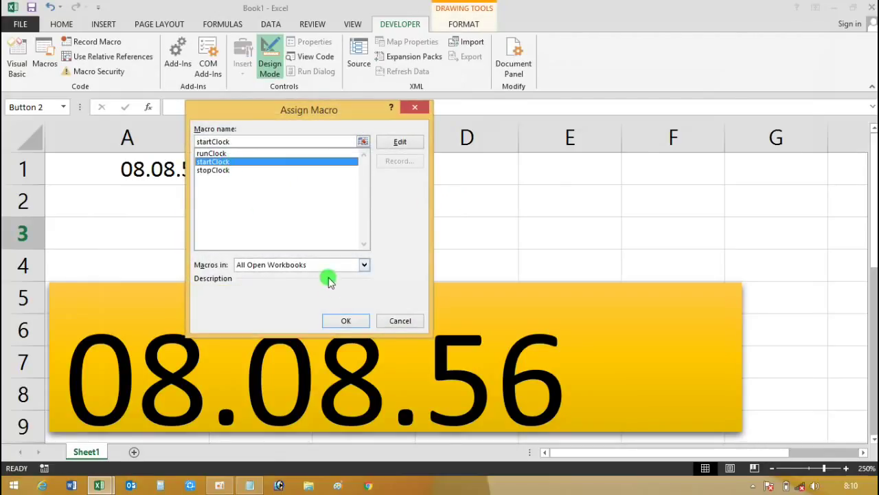
left_click(340, 320)
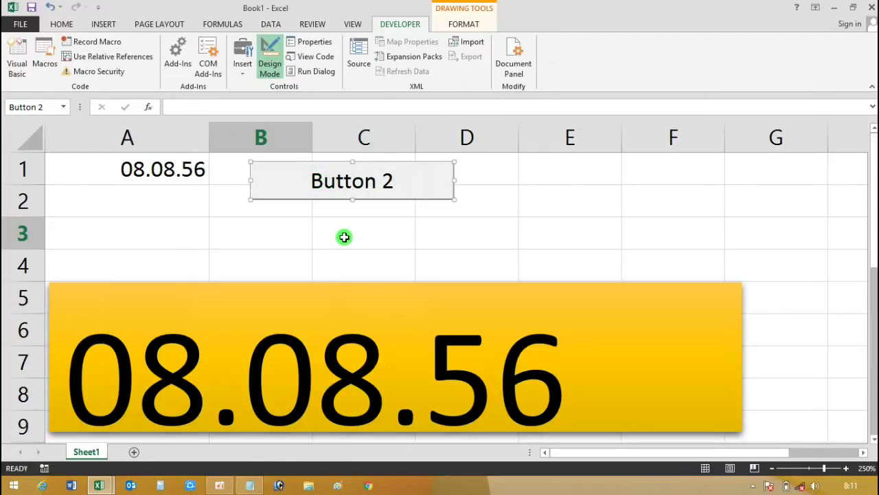
Step: Replace the caption of the button beside cell A1 with Start Clock
right_click(314, 181)
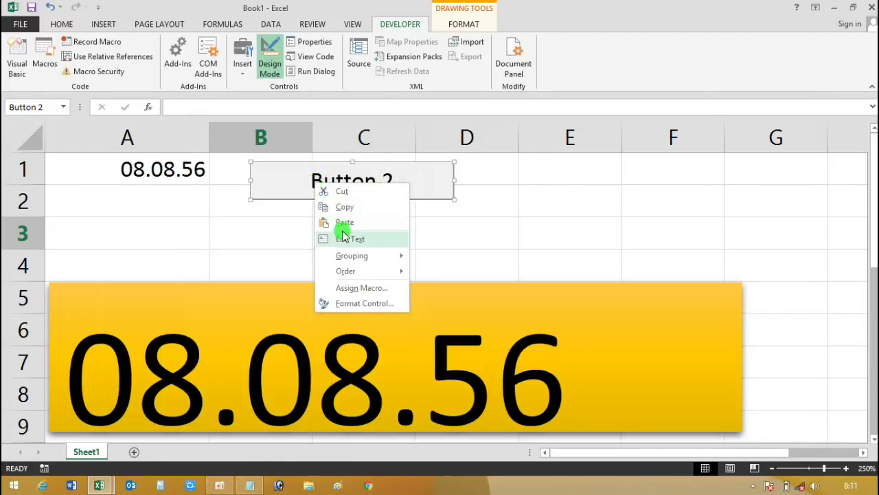
left_click(344, 233)
key("Delete")
key("Delete")
key("Delete")
key("Delete")
key("Delete")
key("Delete")
key("Delete")
key("Delete")
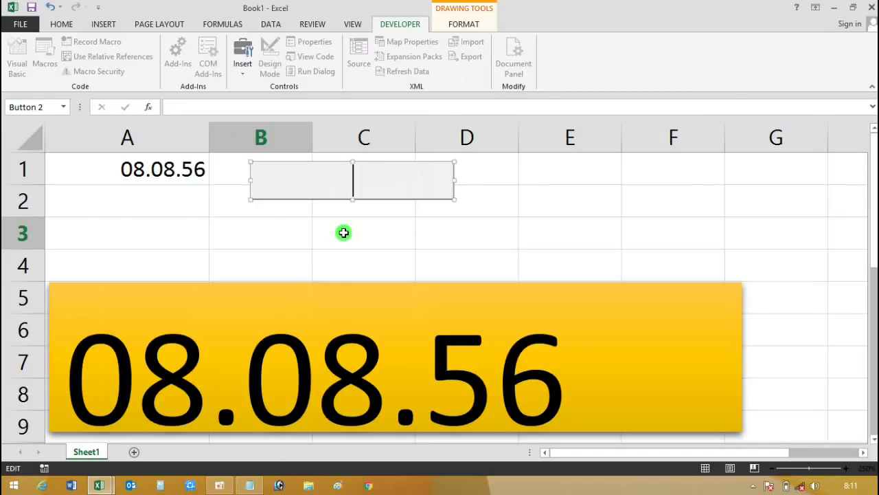
type("Start Clock")
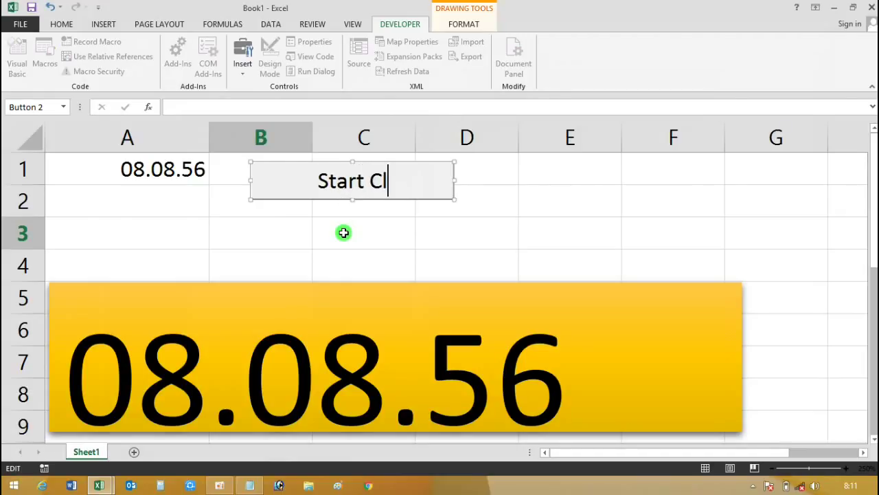
left_click(343, 233)
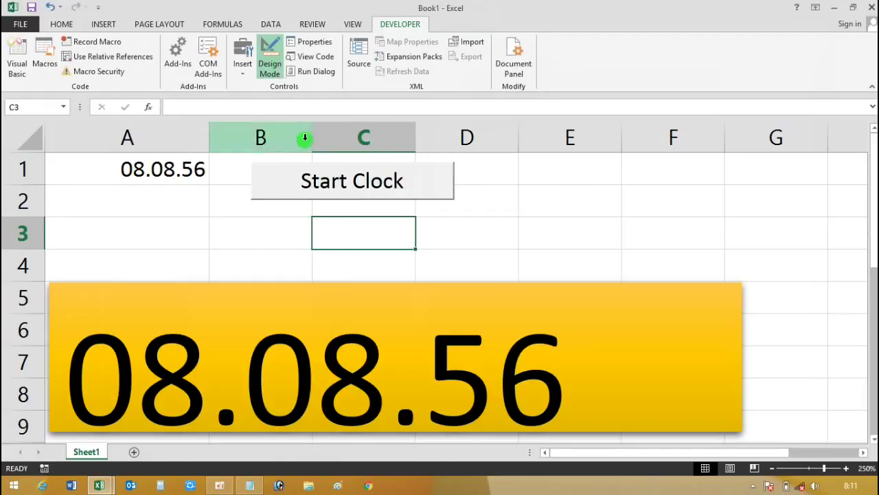
Step: Draw a second form control button below the Start Clock button and assign the stopClock macro to it
left_click(242, 58)
left_click(239, 102)
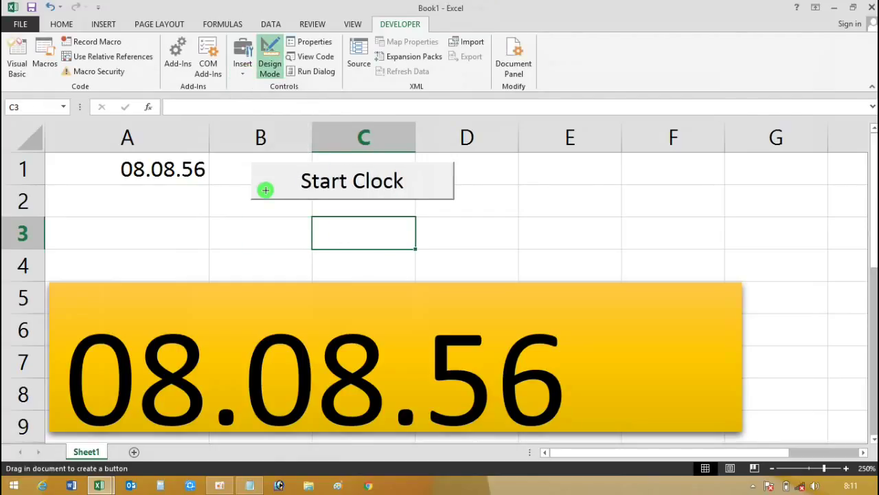
left_click_drag(254, 221, 459, 259)
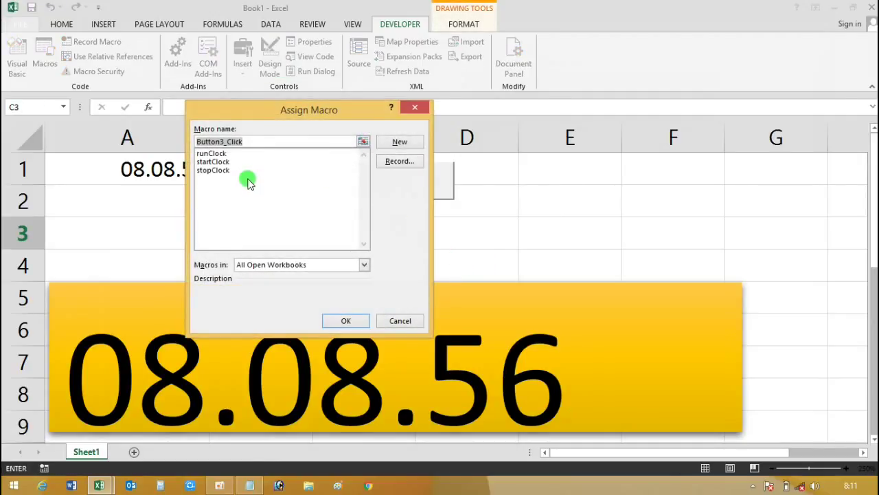
left_click(221, 171)
left_click(343, 321)
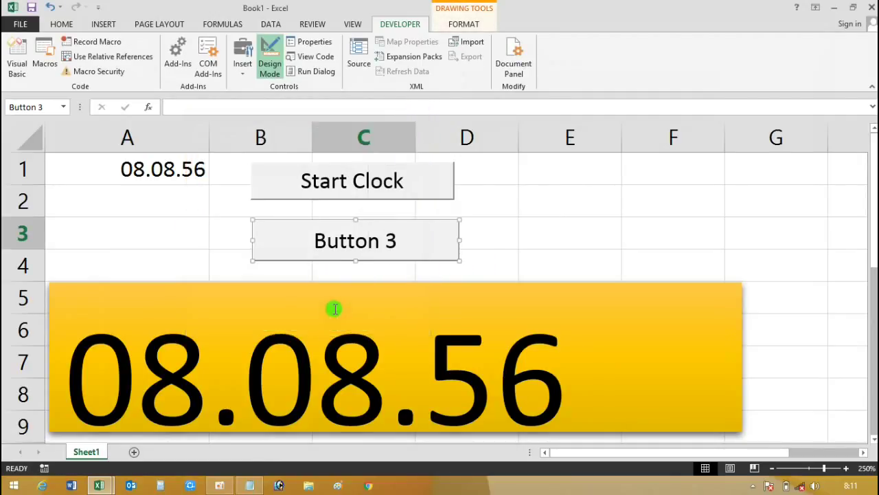
Step: Replace the caption of the lower button with Stop clock
right_click(332, 239)
left_click(360, 296)
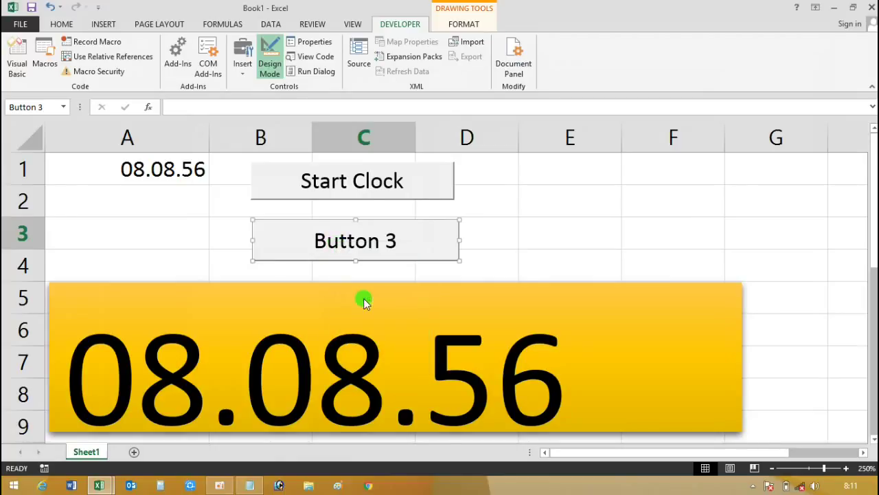
key("Delete")
key("Delete")
key("Delete")
key("Delete")
key("Delete")
key("Delete")
key("Delete")
key("Delete")
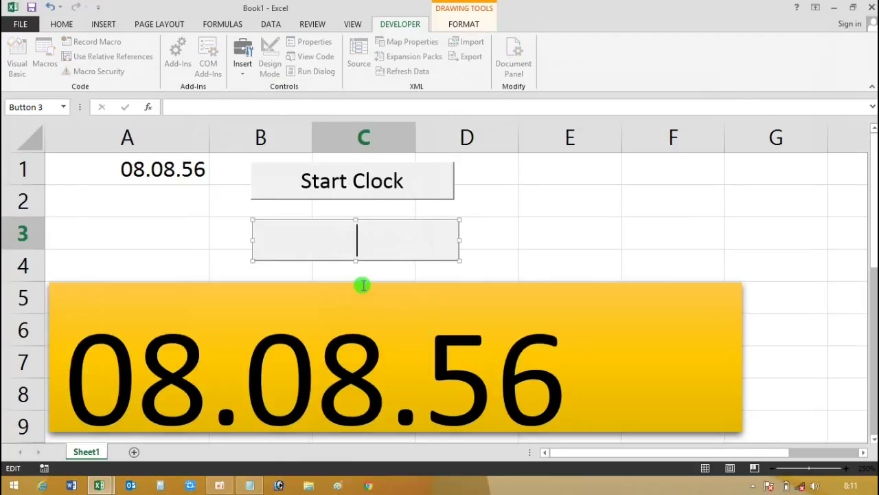
type("Stop")
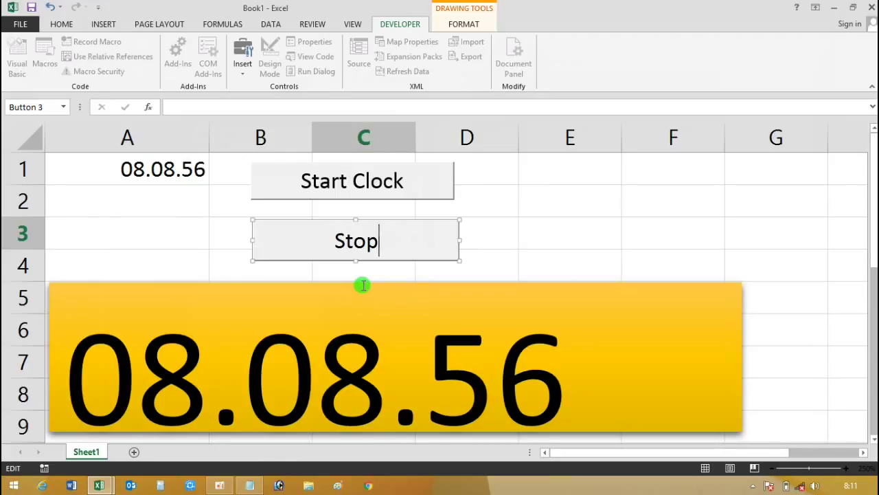
type(" clock")
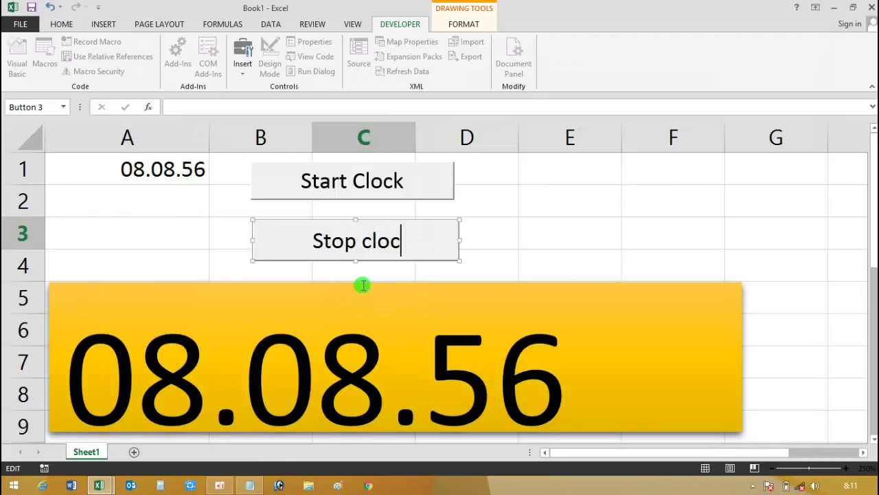
left_click(494, 210)
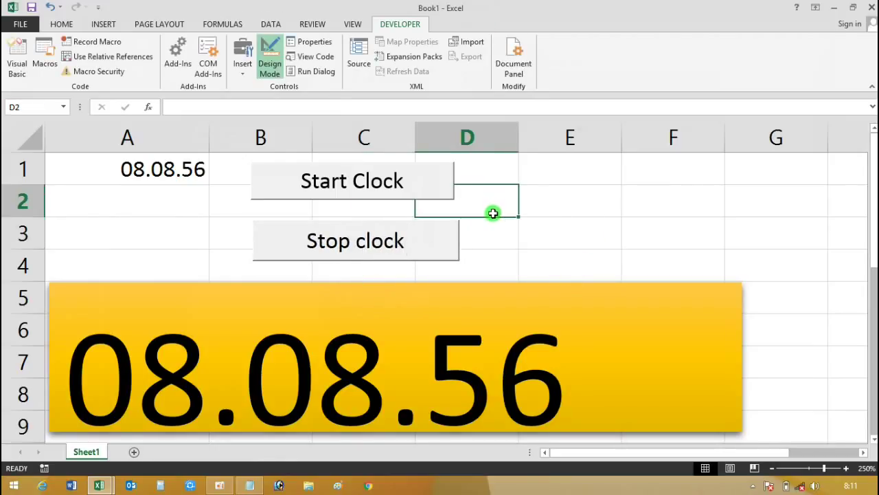
Step: Test both buttons by starting and stopping the running clock several times, leaving the clock stopped
left_click(402, 180)
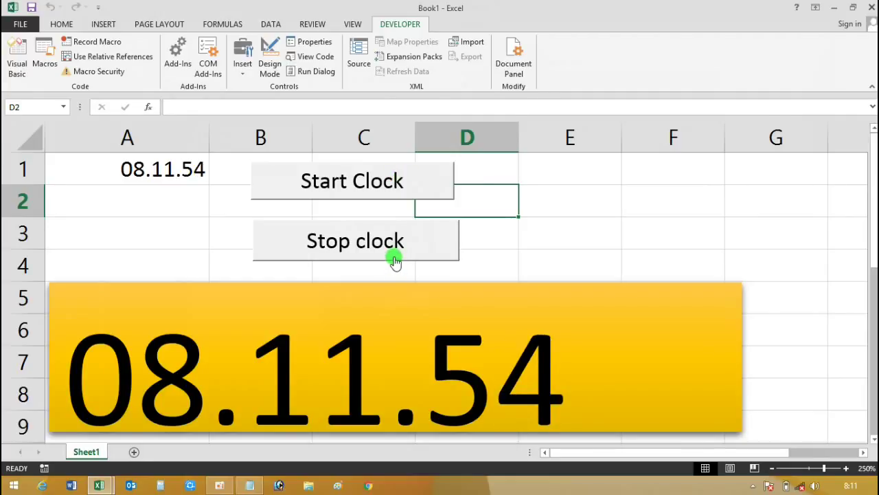
left_click(389, 193)
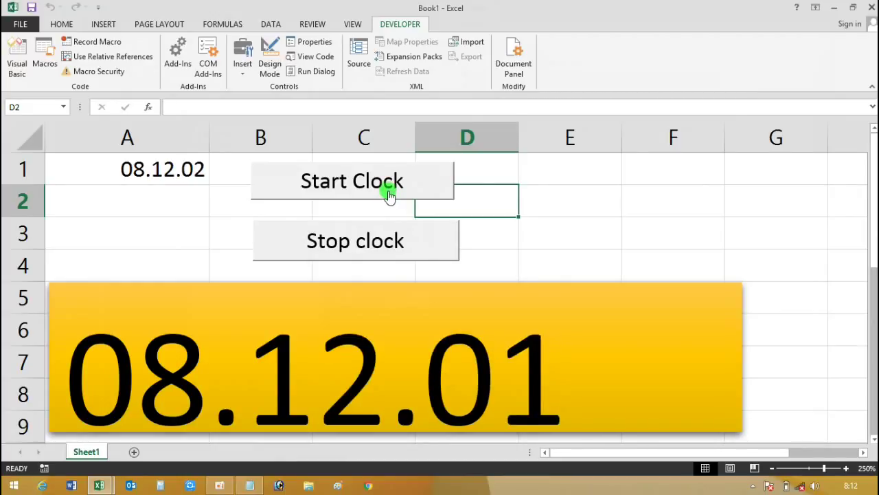
left_click(388, 238)
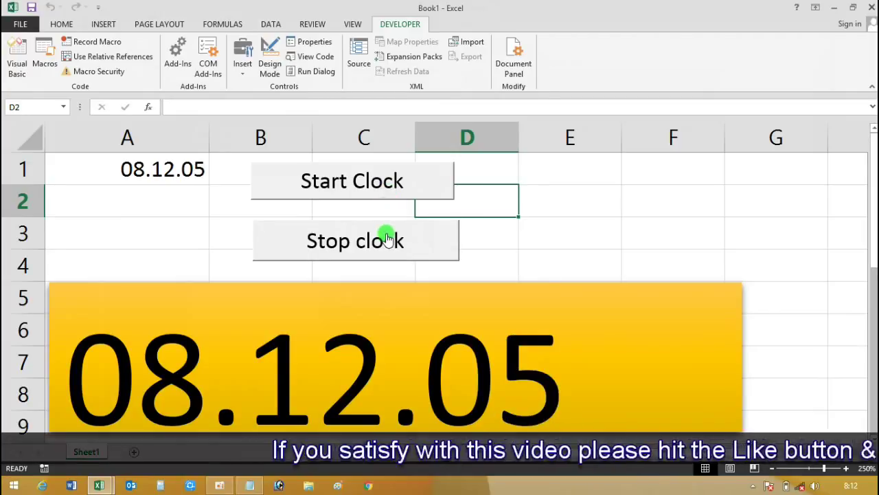
left_click(376, 191)
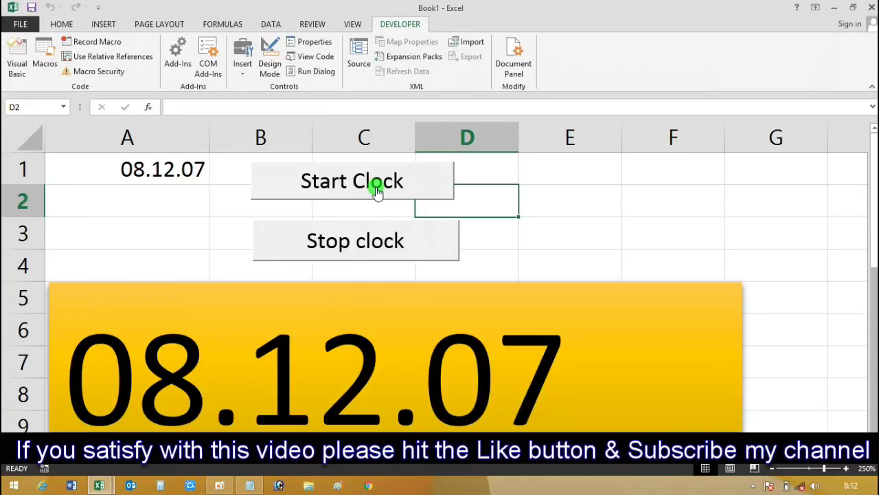
left_click(386, 257)
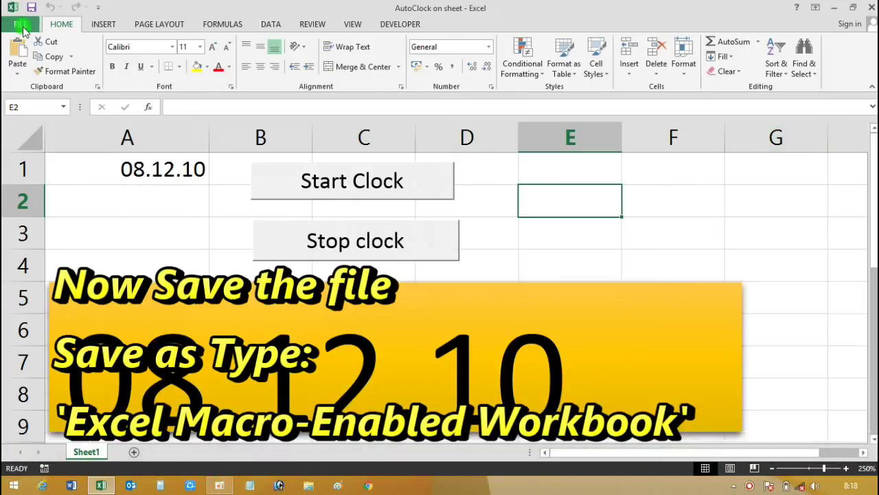
Step: Save the workbook to the Desktop as Digital Clock on Worksheet in Excel Macro-Enabled Workbook format
left_click(20, 24)
left_click(26, 153)
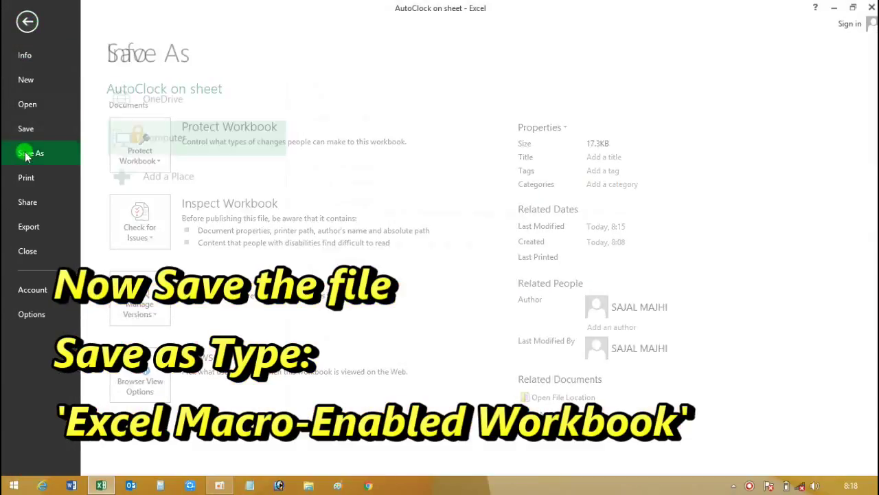
double_click(193, 144)
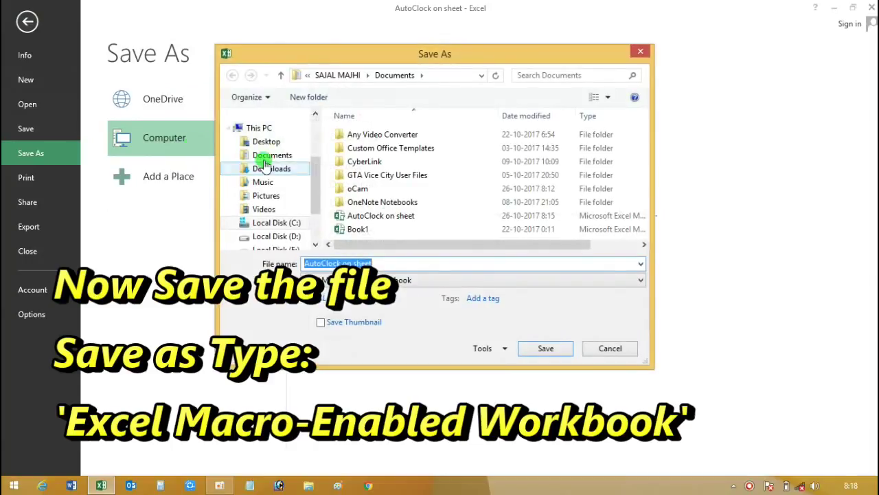
left_click(406, 281)
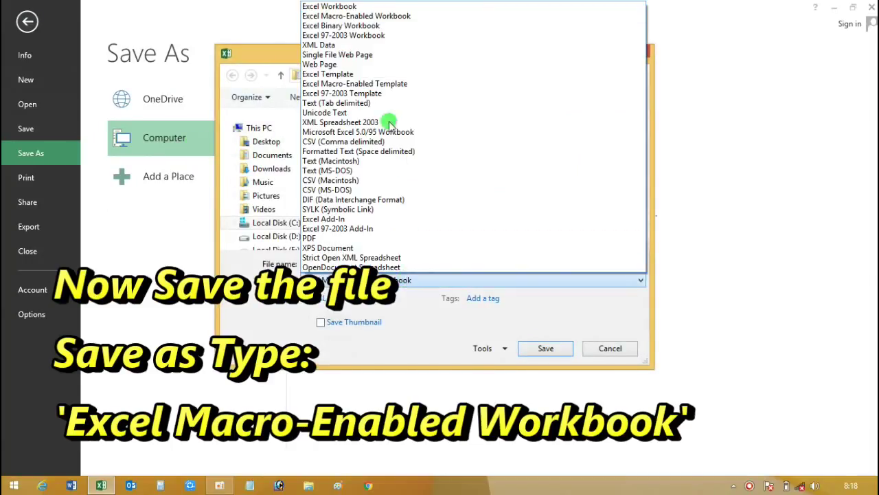
left_click(358, 16)
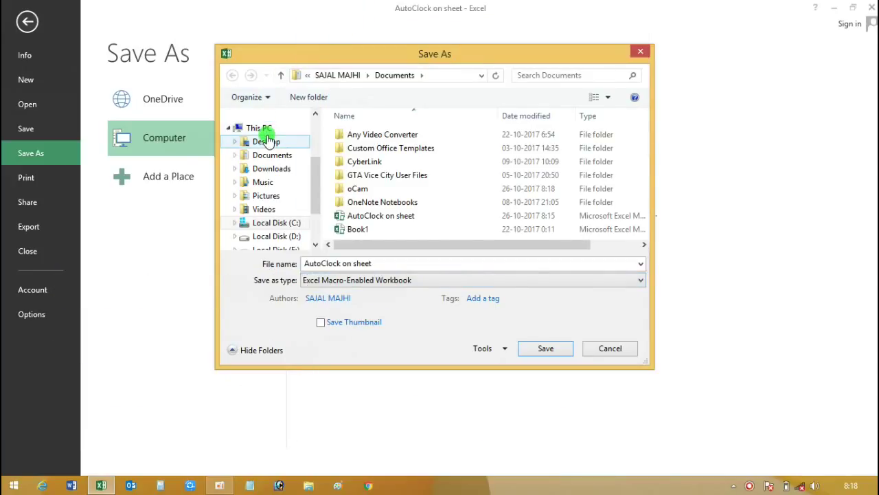
left_click(269, 142)
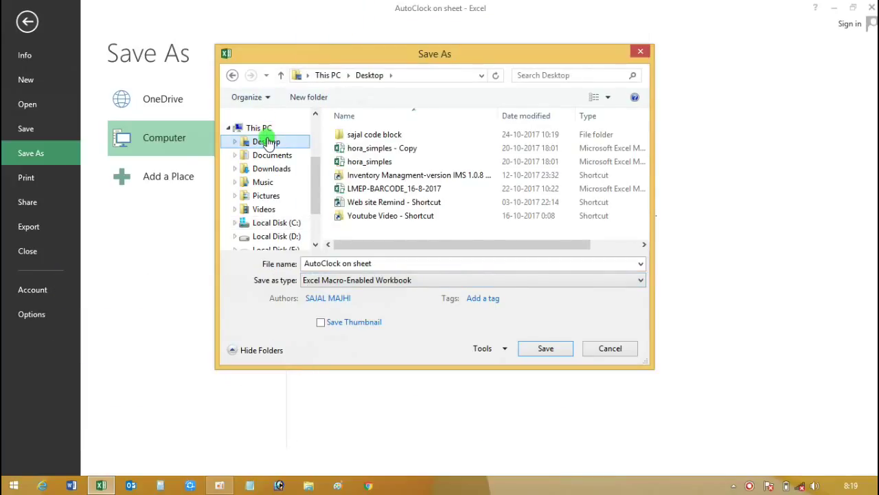
left_click(376, 265)
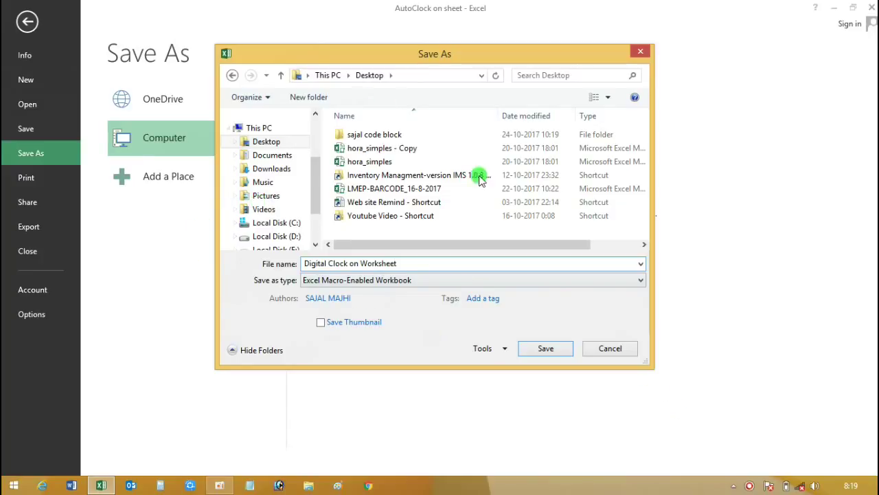
left_click(558, 348)
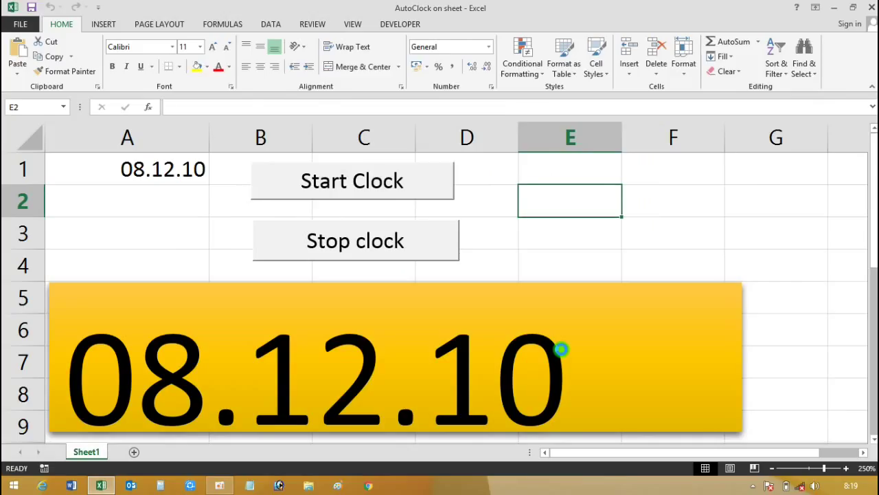
Step: Close the workbook and reopen the Digital Clock on Worksheet file from the desktop
left_click(870, 8)
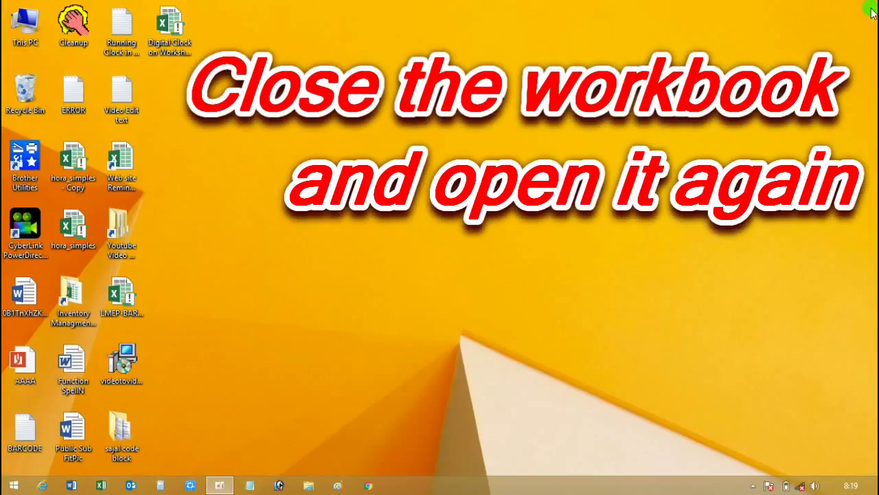
left_click(182, 44)
double_click(183, 44)
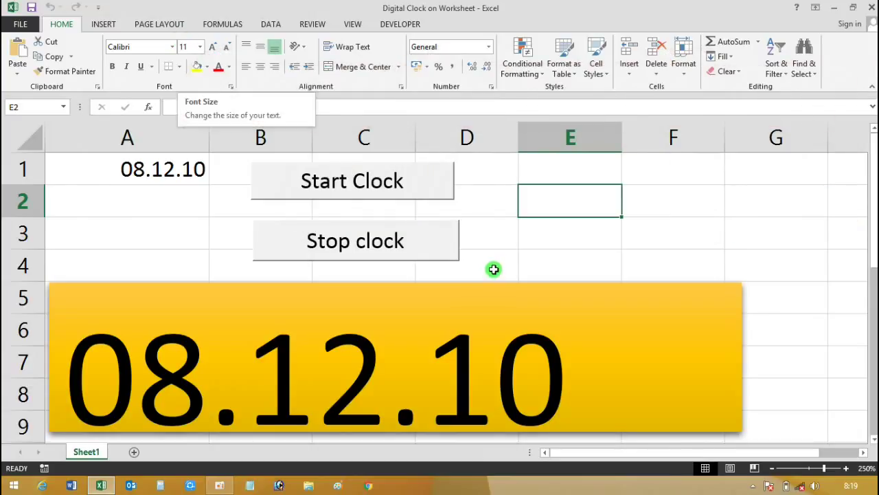
Step: Run the clock in the reopened workbook with its Start Clock button, and close the workbook with its changes saved
left_click(398, 184)
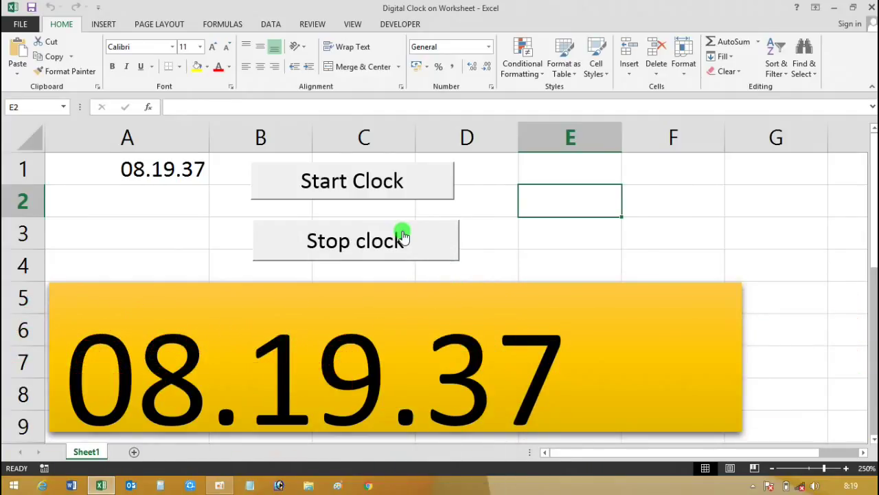
left_click(871, 8)
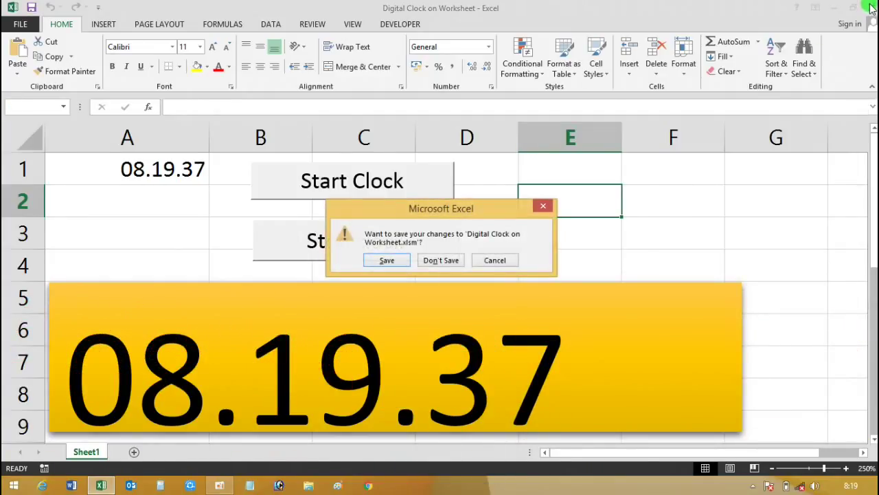
left_click(404, 262)
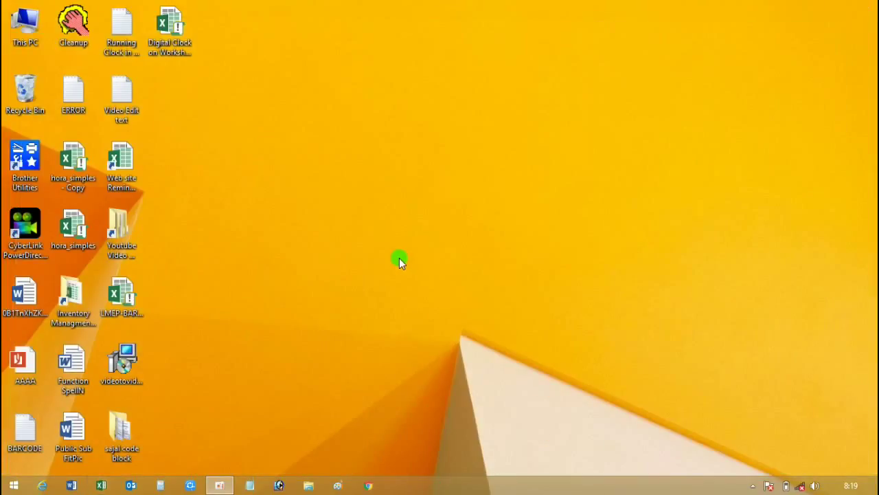
left_click(232, 488)
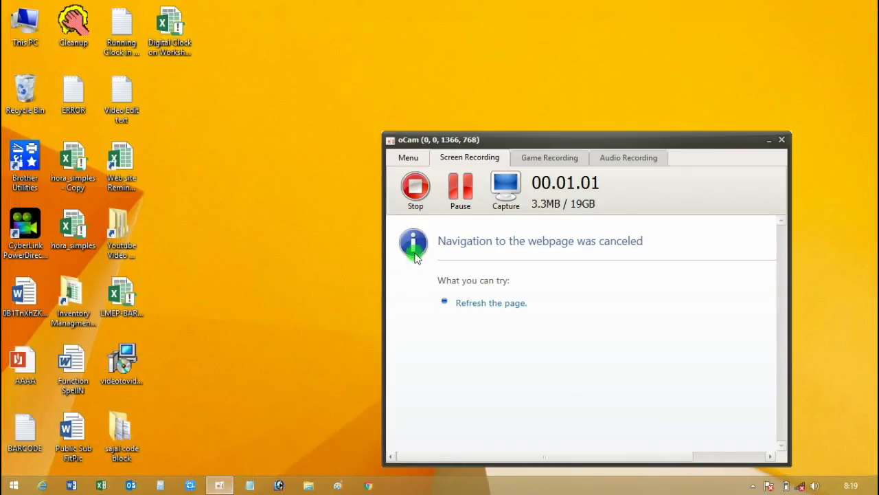